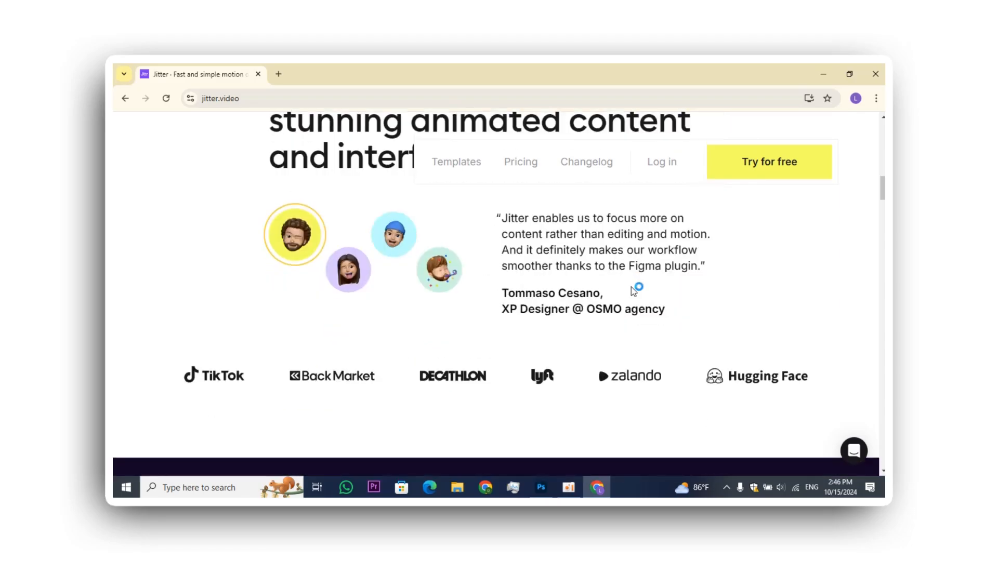
- Start the free Jitter trial from the home page and sign up with a Google account
scroll(631, 286, "up", 10)
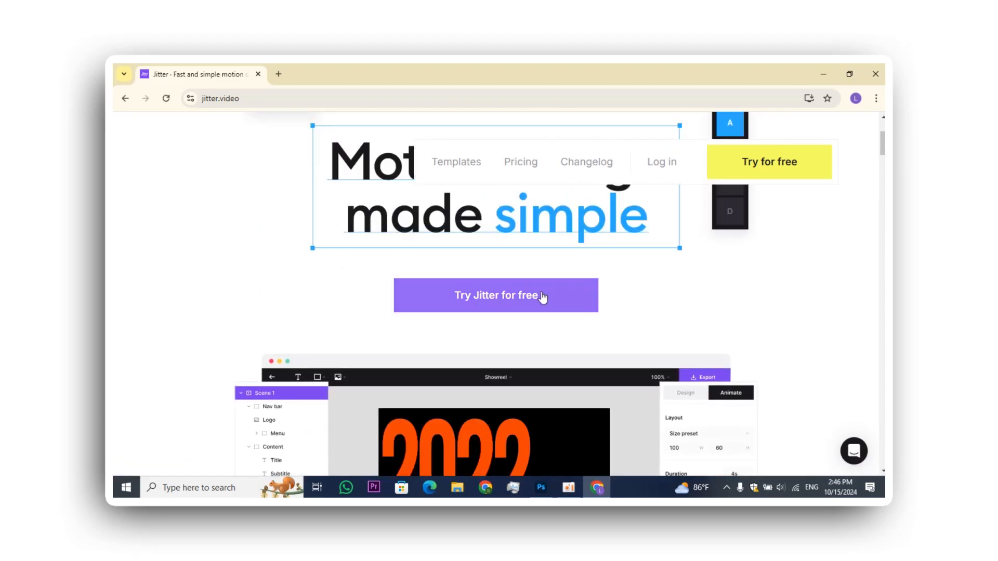
left_click(503, 302)
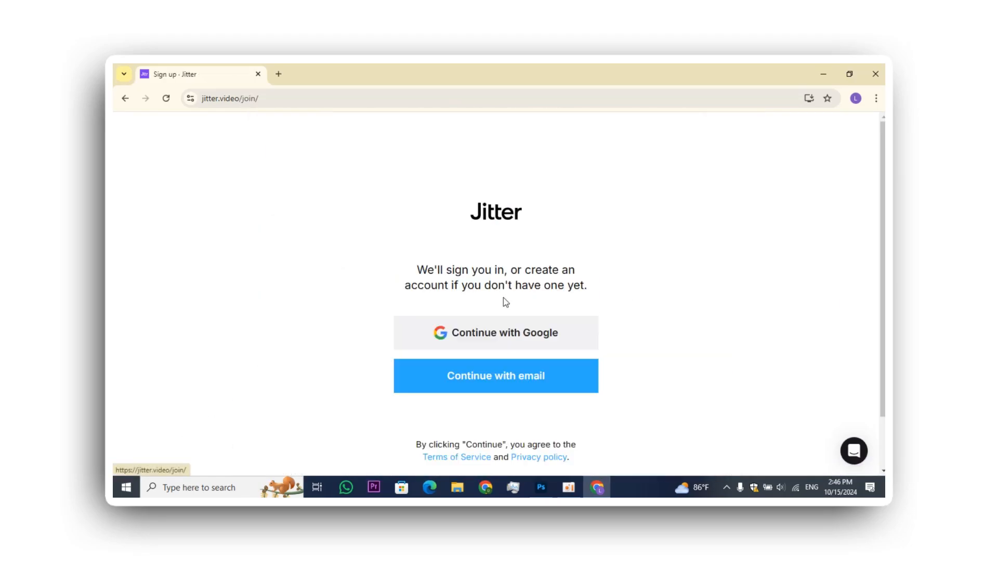
left_click(505, 335)
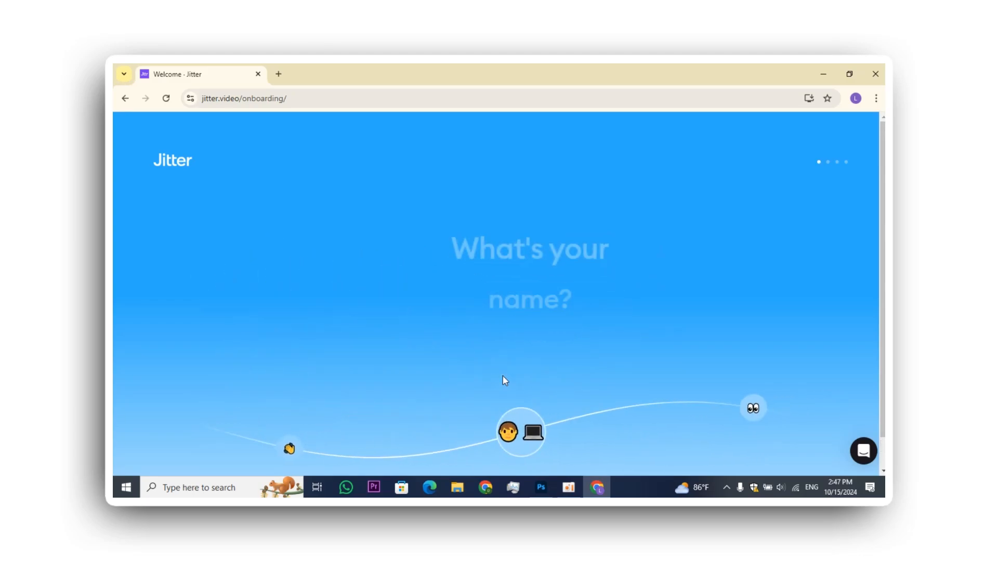
- Answer the onboarding questions with the prefilled name, a role, For fun as the usage and Marketing as the main use case
left_click_drag(482, 312, 312, 290)
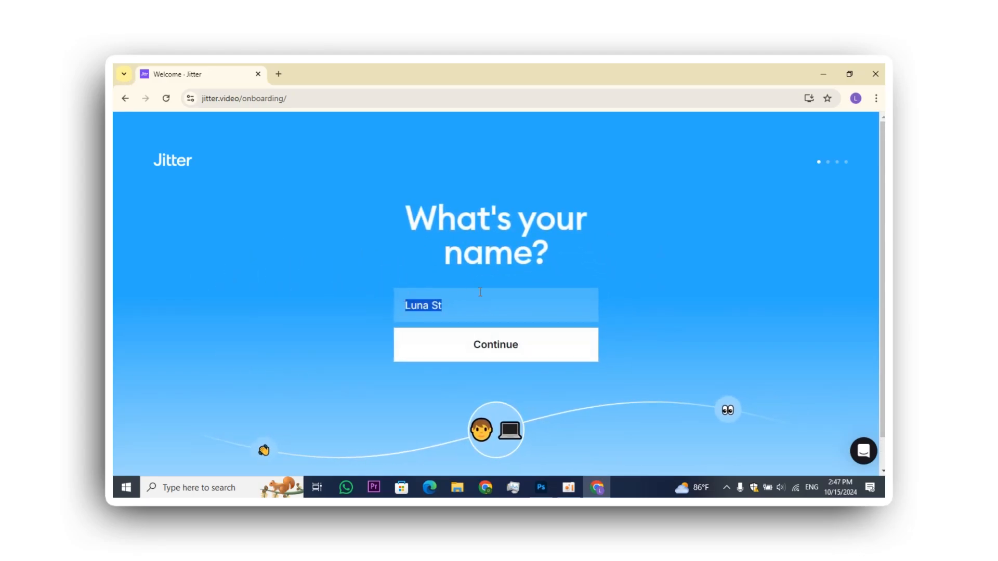
left_click(474, 360)
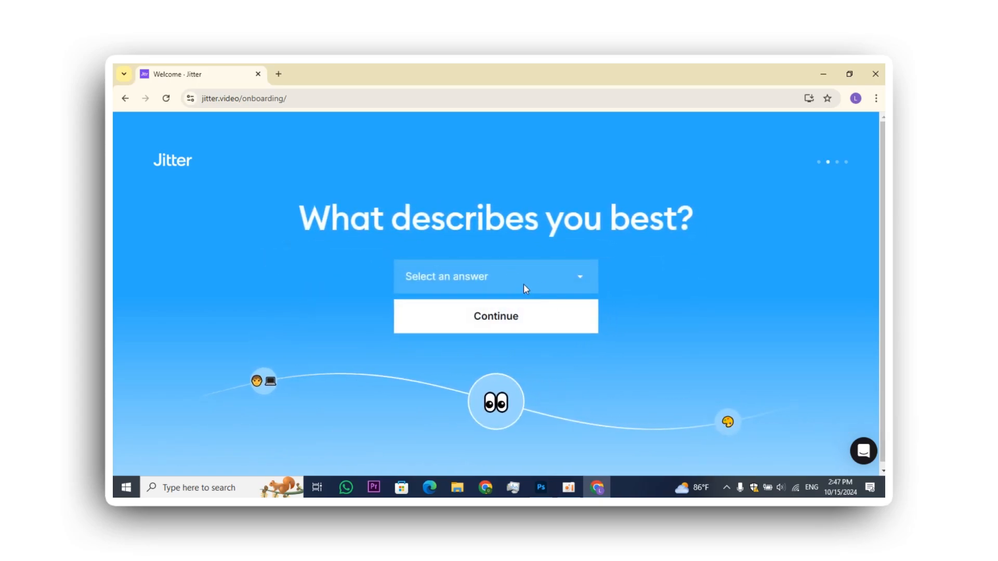
left_click(568, 279)
left_click(497, 338)
left_click(506, 328)
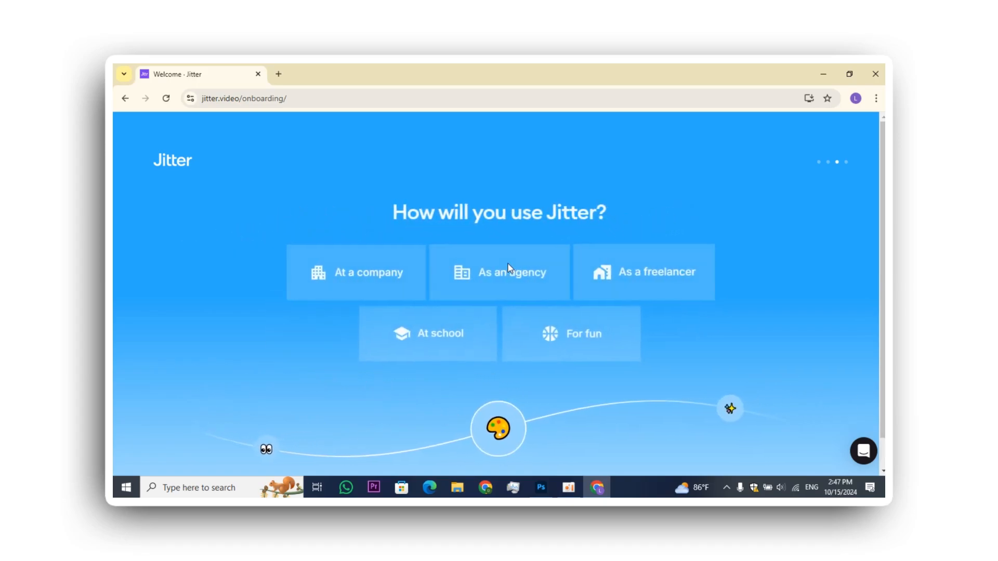
left_click(578, 329)
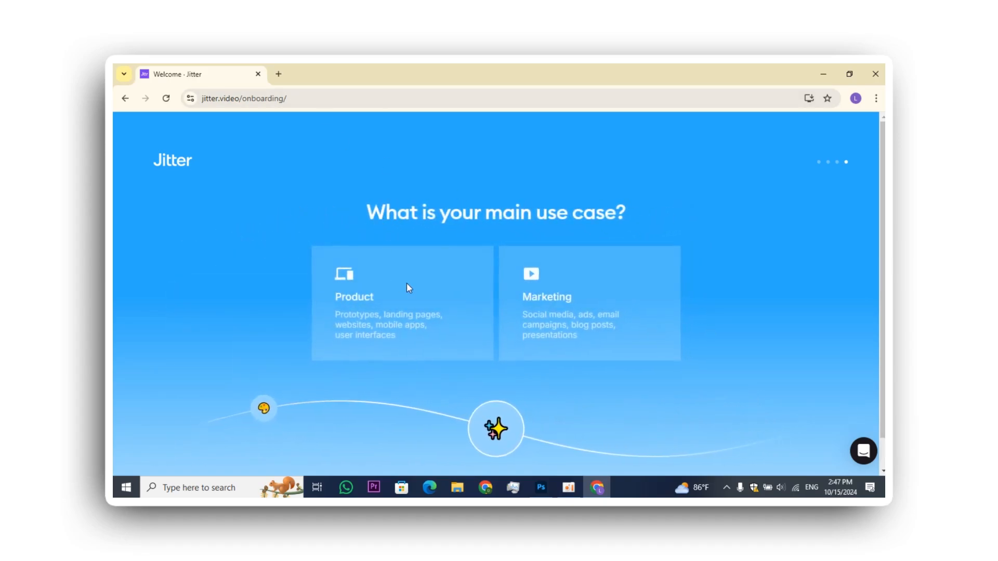
left_click(540, 271)
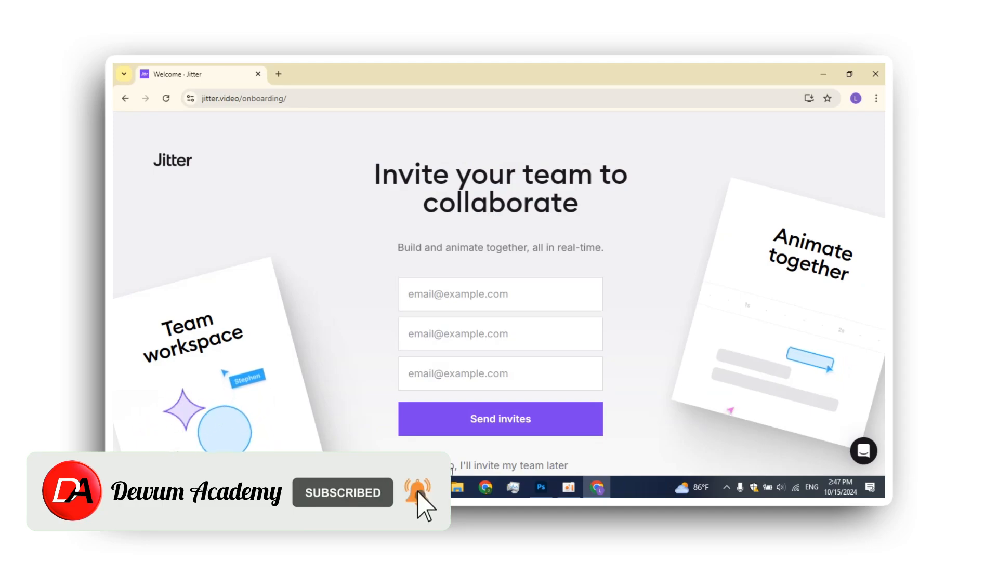
- Skip the team invitations and the suggested starting points to reach the files page
left_click(444, 465)
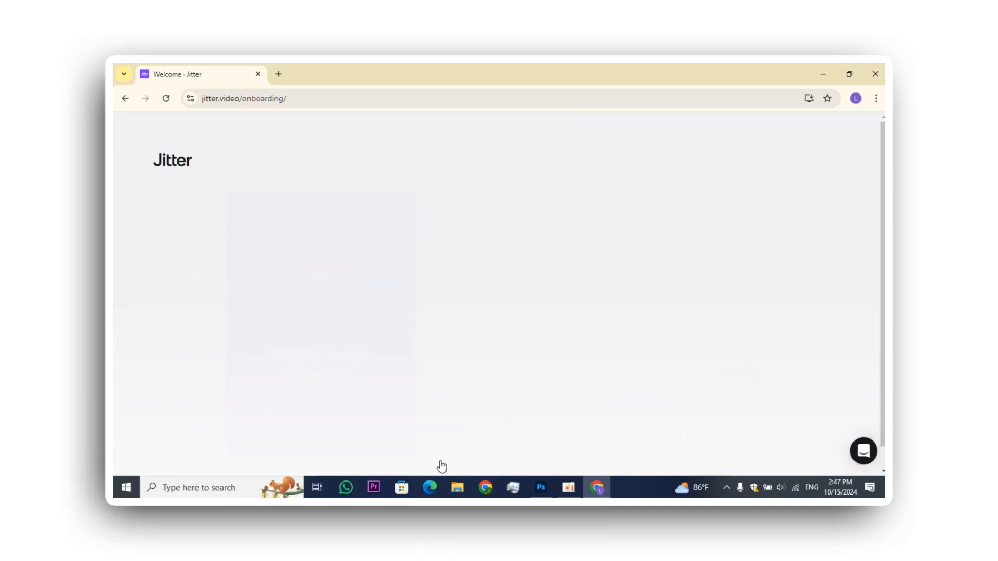
scroll(423, 419, "down", 1)
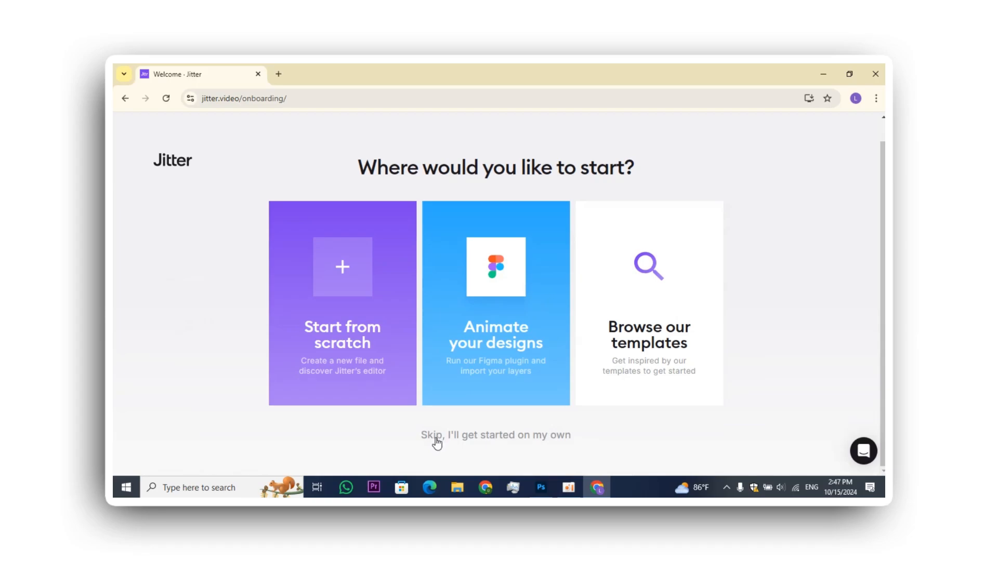
left_click(434, 436)
scroll(477, 307, "down", 4)
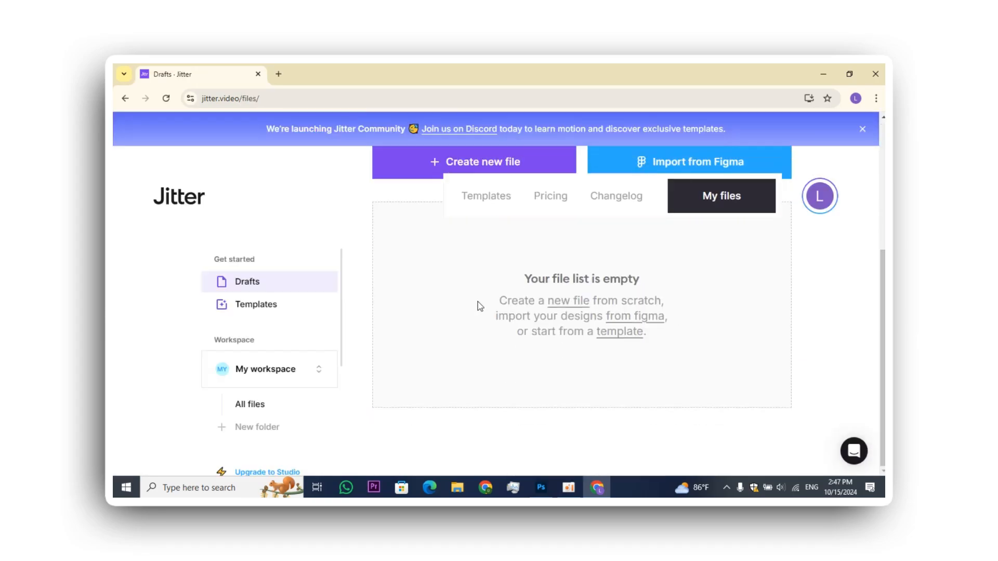
scroll(479, 304, "up", 3)
left_click_drag(474, 239, 308, 246)
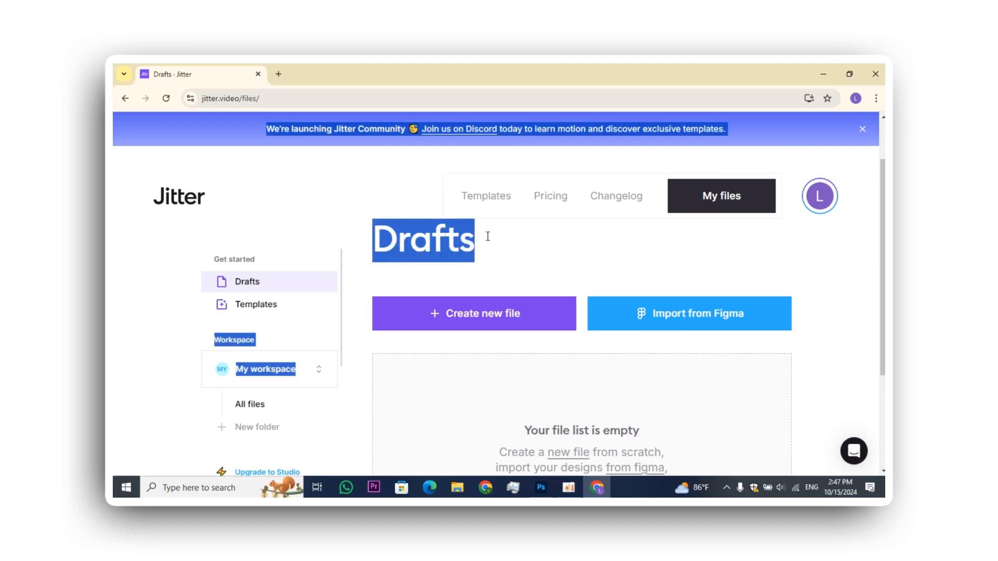
left_click(488, 236)
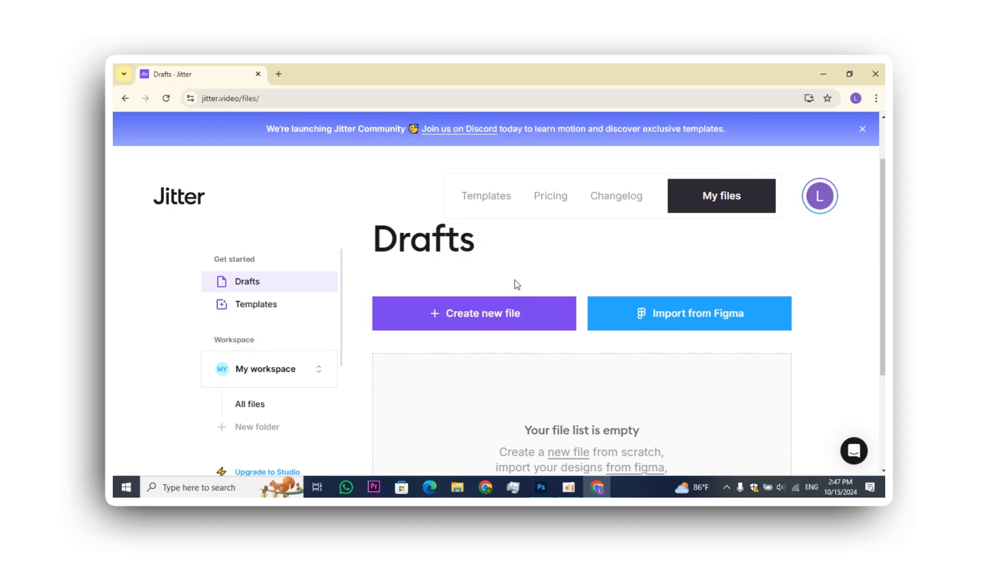
scroll(526, 374, "up", 2)
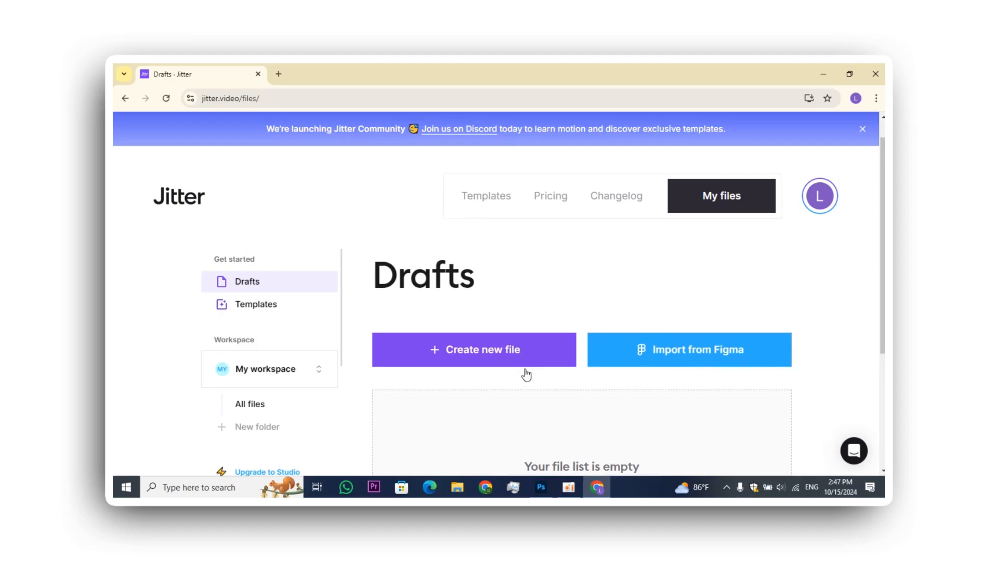
- Open the Animated Search Bar template from the template gallery and duplicate it to the files for editing
left_click(472, 203)
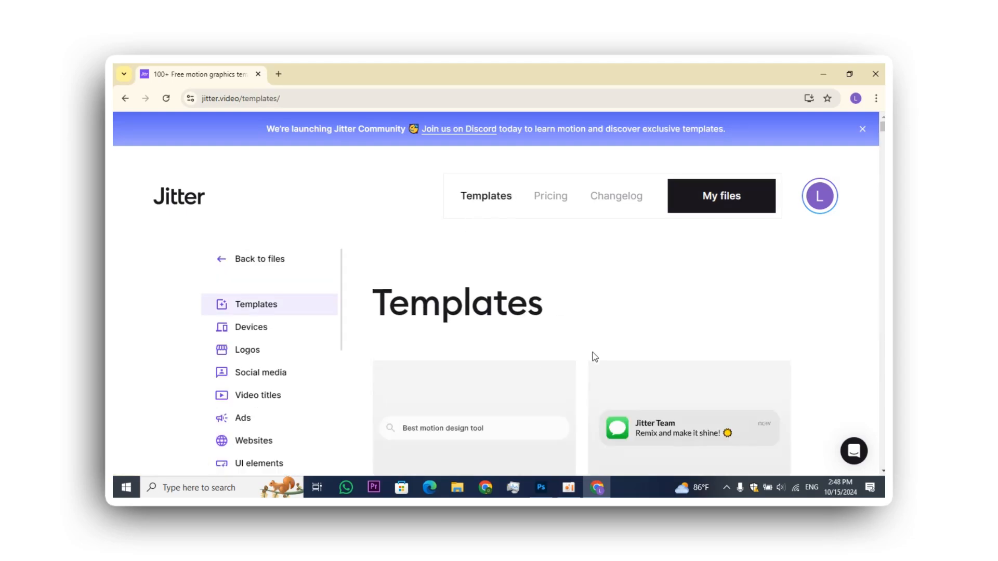
scroll(593, 356, "down", 2)
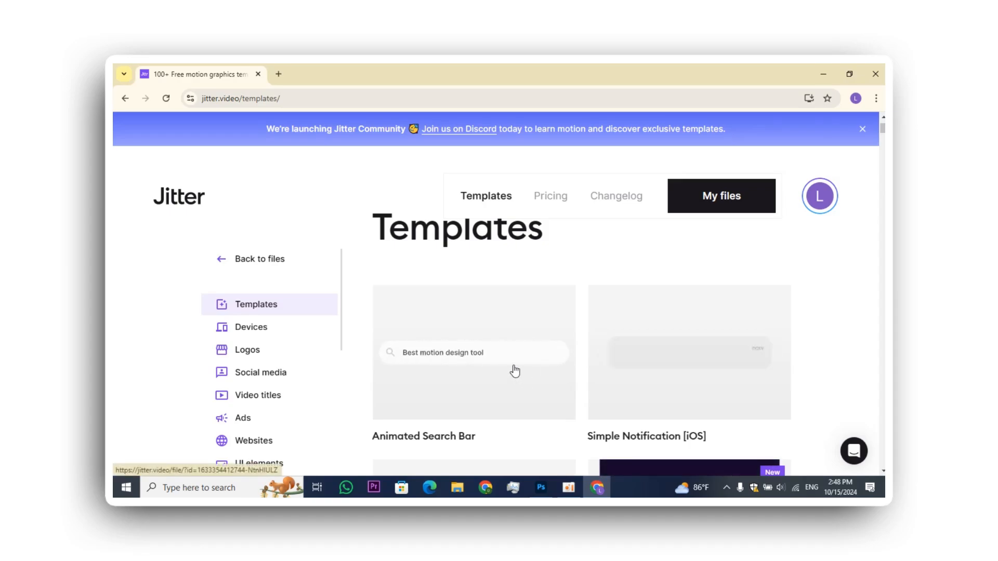
left_click(446, 359)
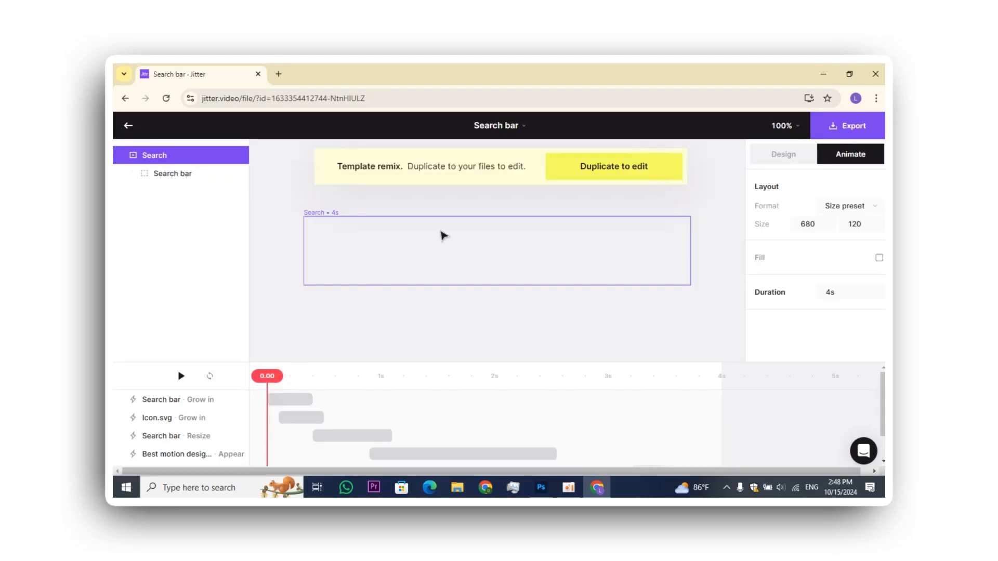
left_click(575, 183)
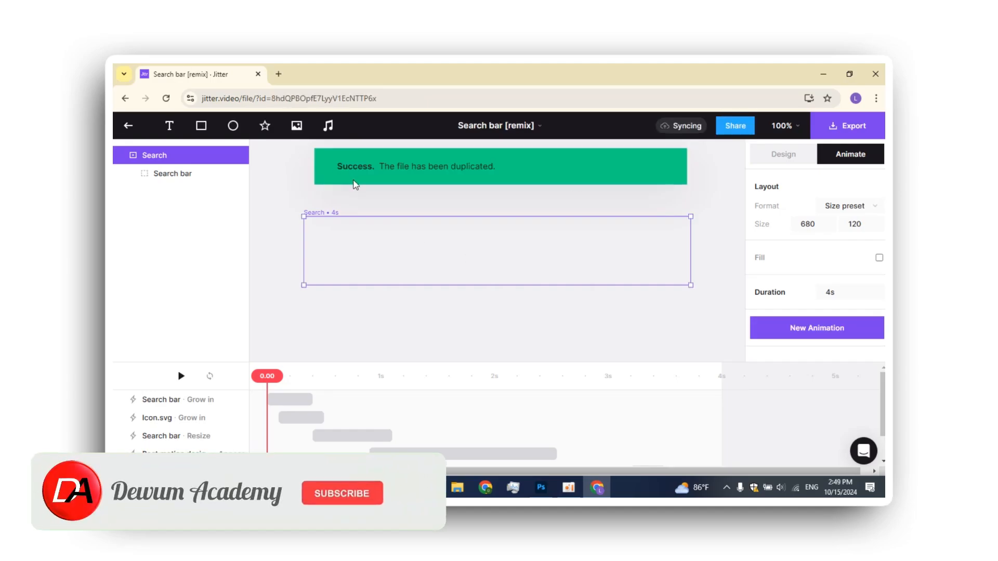
left_click(595, 182)
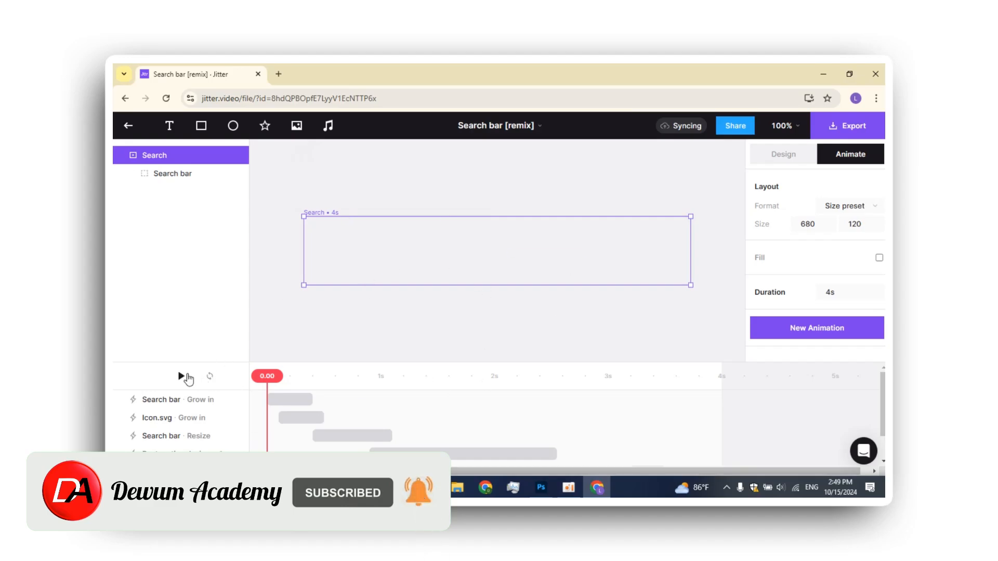
- Play the search bar animation as a preview and pause it
left_click(180, 377)
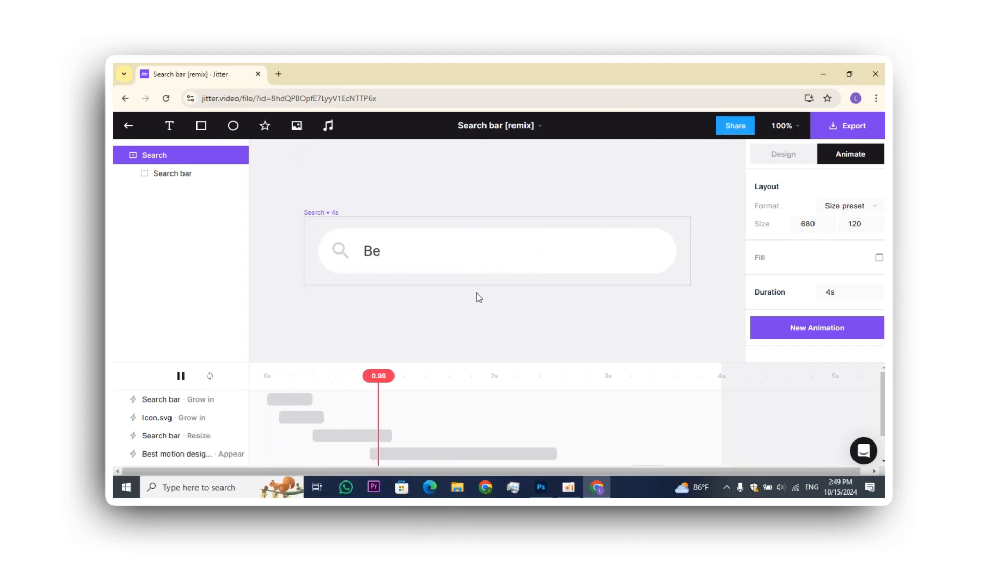
left_click(181, 375)
left_click(387, 259)
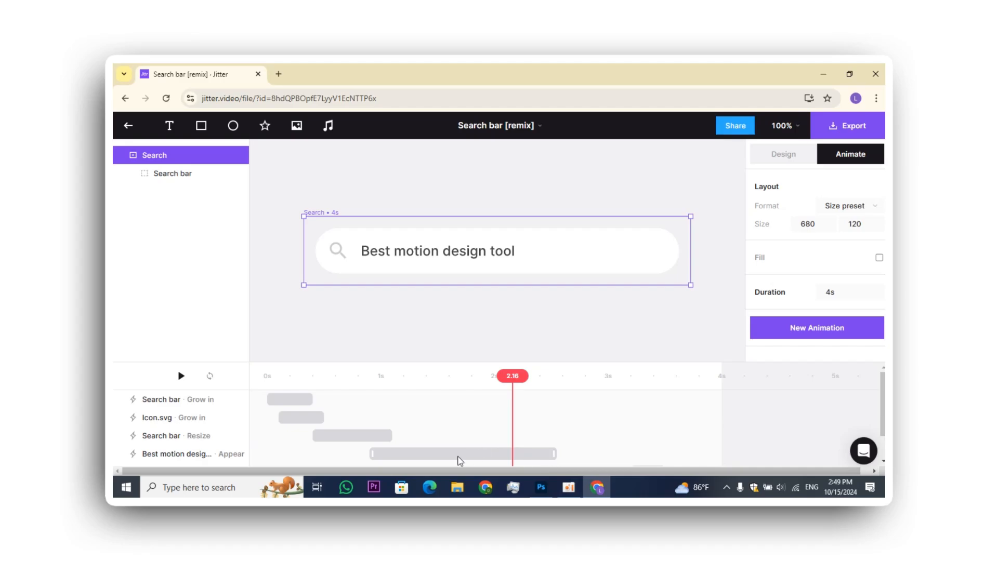
- Inspect the settings of the search bar's Grow in, the icon's Grow in, the search bar's Resize and the text's Appear animations
left_click(294, 401)
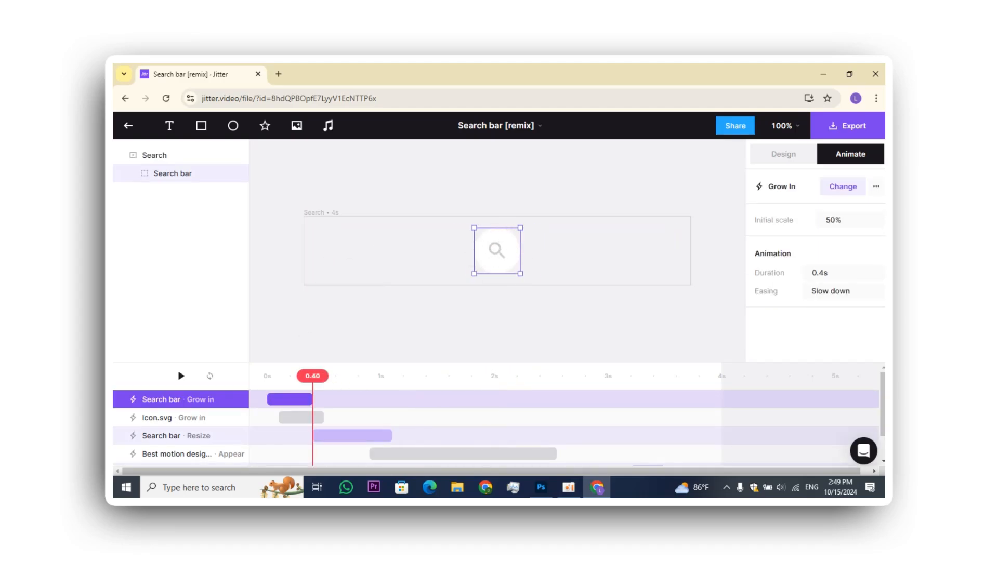
left_click(298, 420)
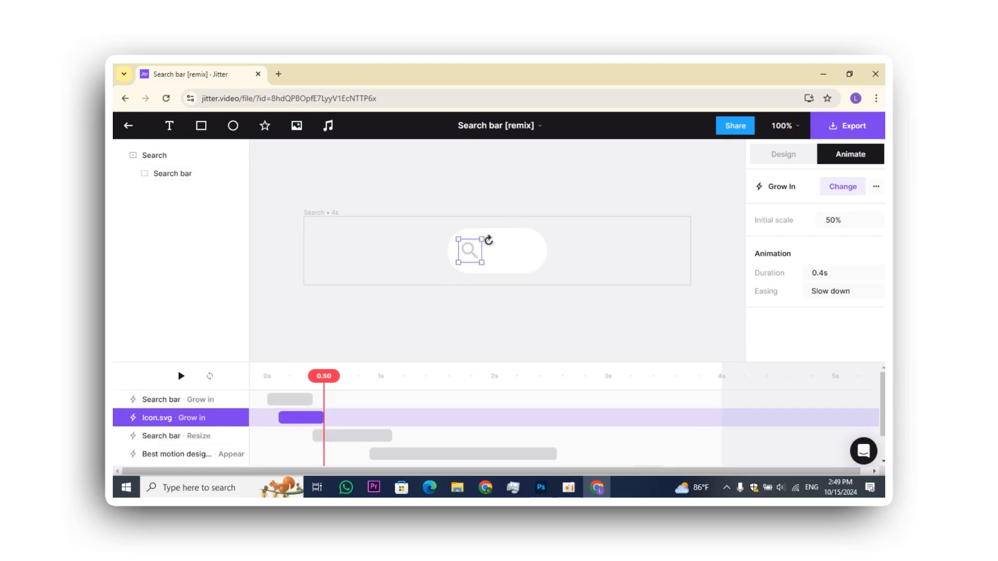
left_click(345, 437)
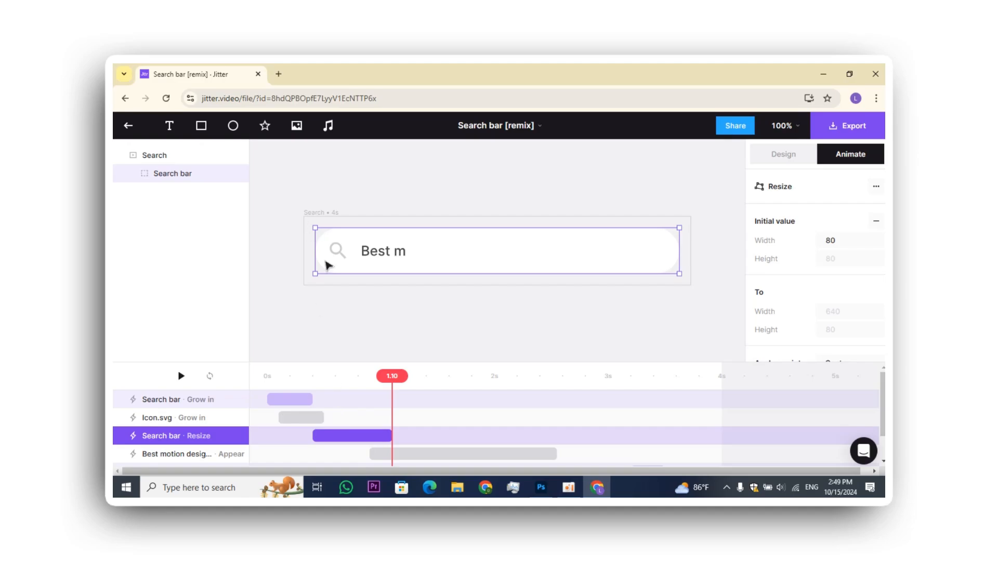
left_click(435, 461)
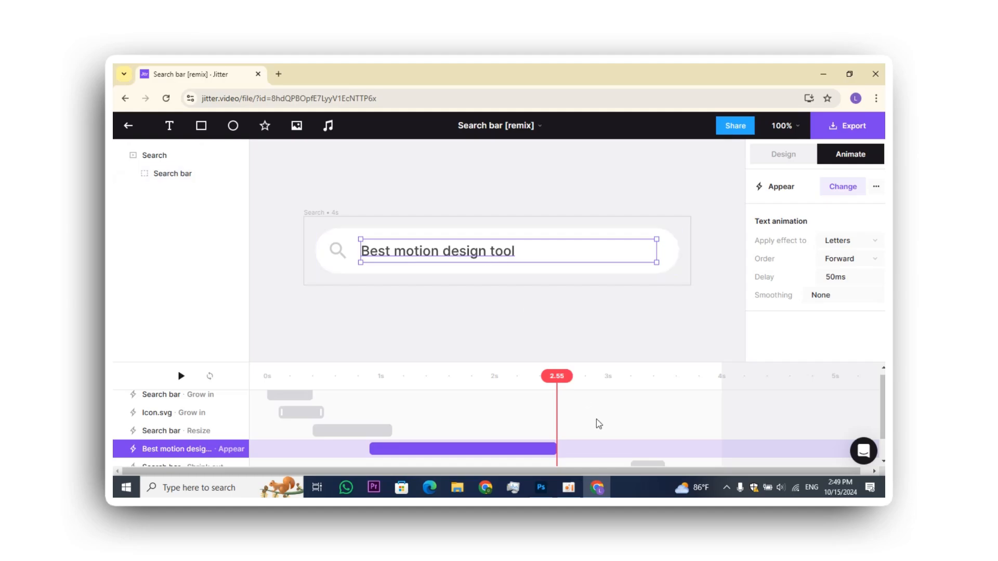
scroll(598, 424, "down", 1)
scroll(520, 440, "up", 1)
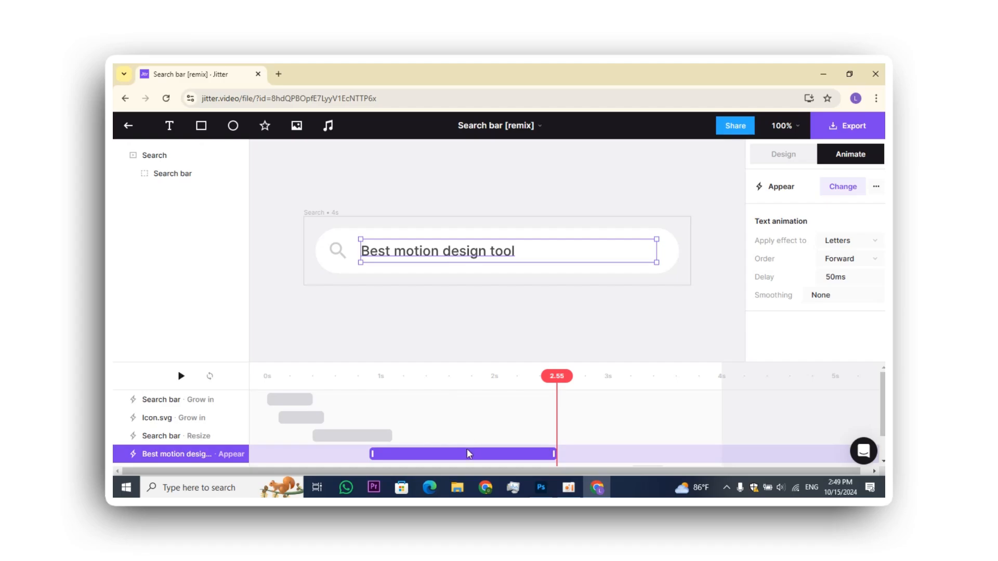
- Replace the text in the search bar with "Dewum Academy"
double_click(499, 254)
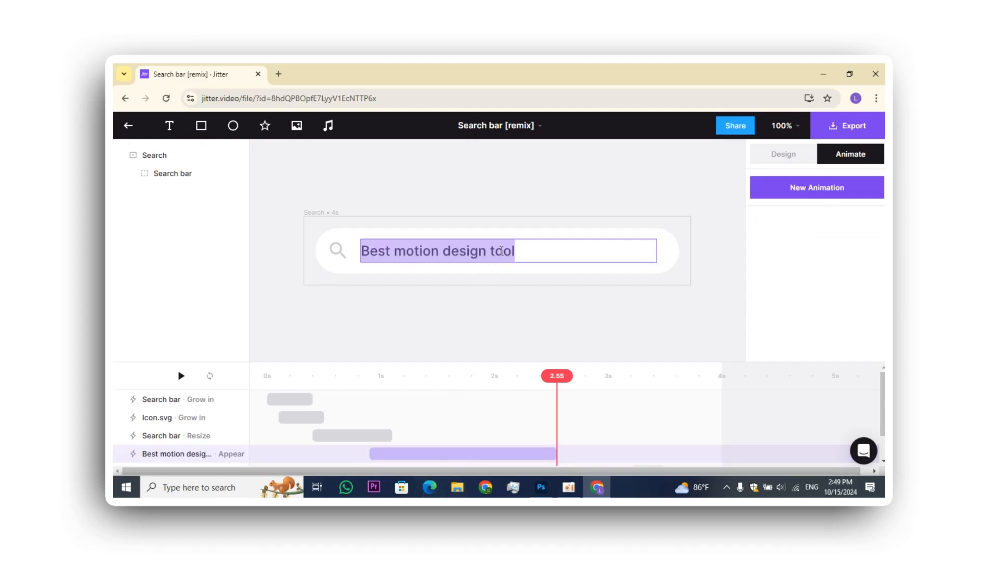
key("BackSpace")
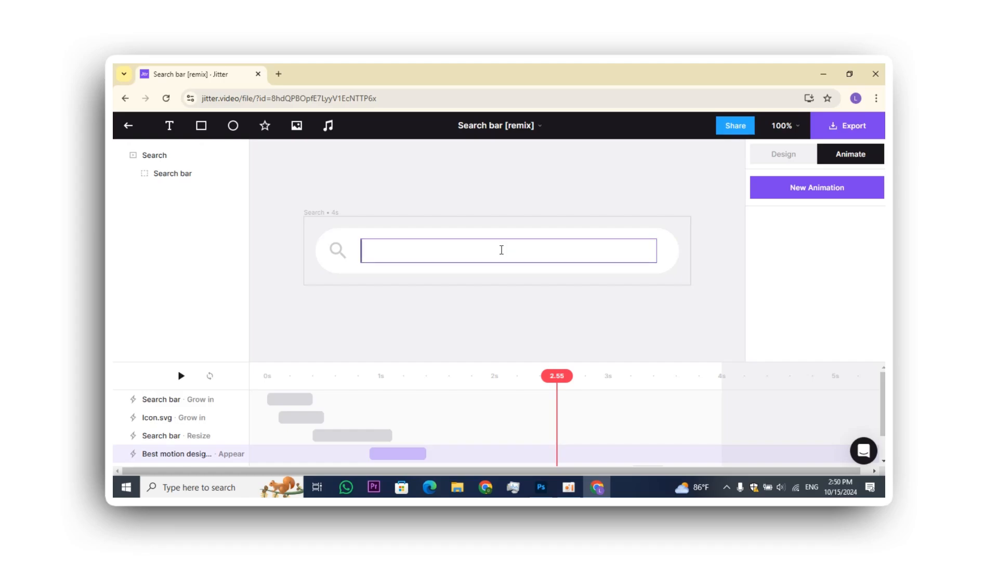
type("Dewu")
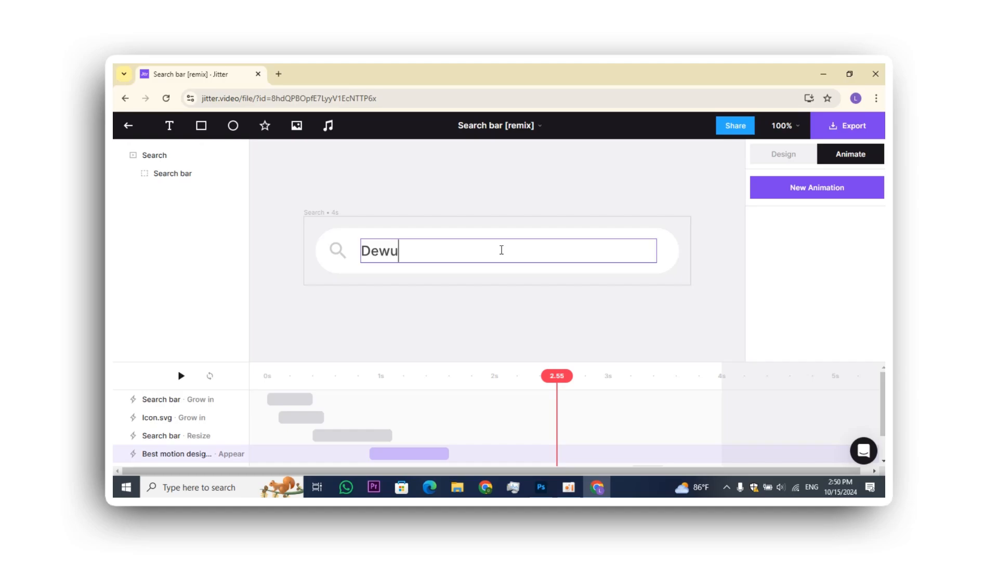
type("m Academy")
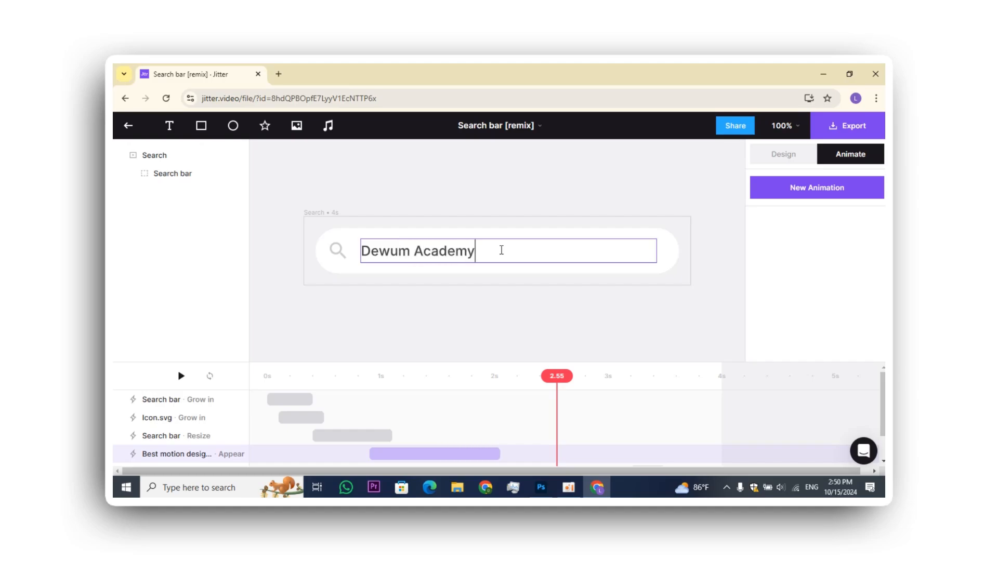
left_click(310, 328)
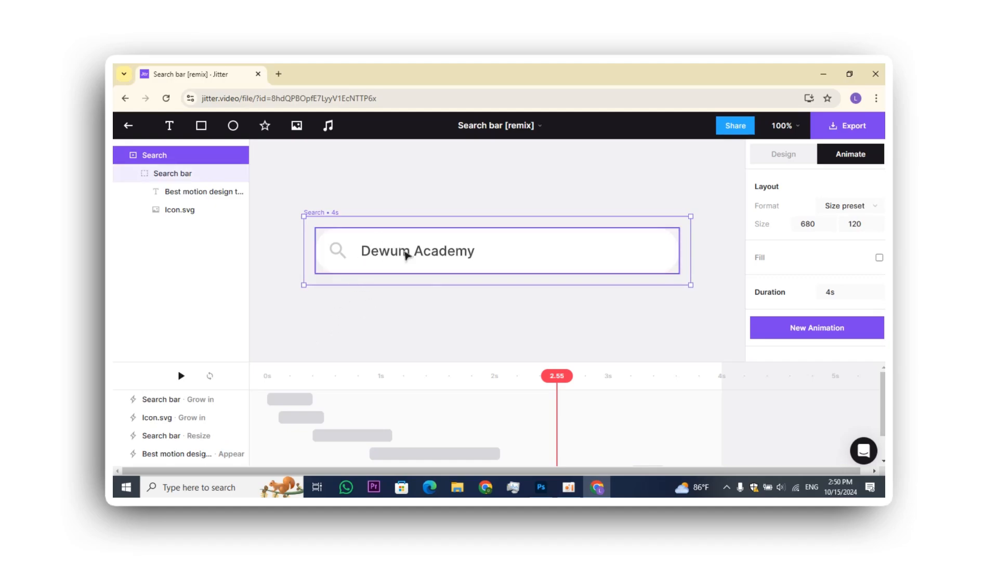
- Preview the edited animation from the beginning and park the playhead at 1.73 seconds
left_click_drag(552, 378, 213, 414)
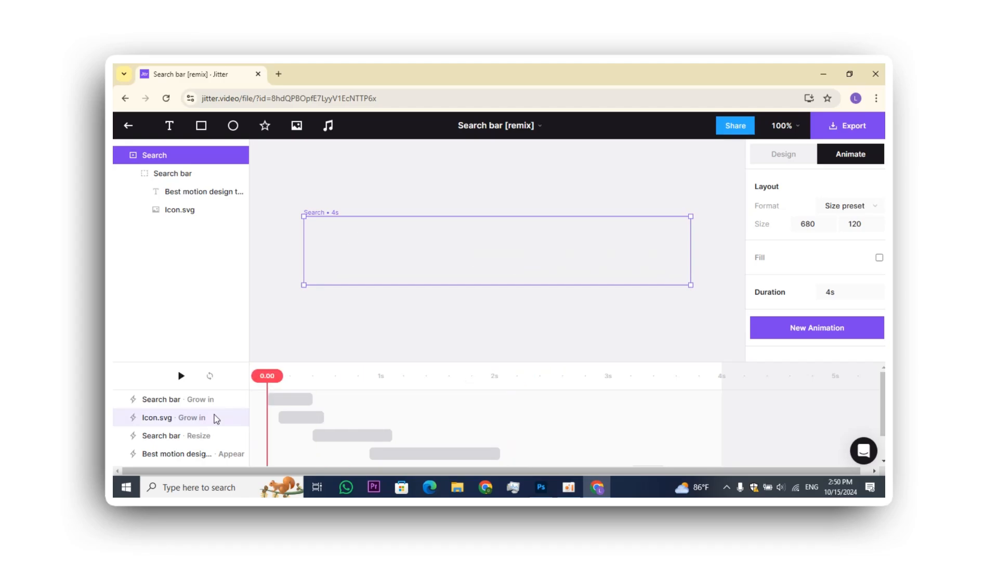
left_click(181, 378)
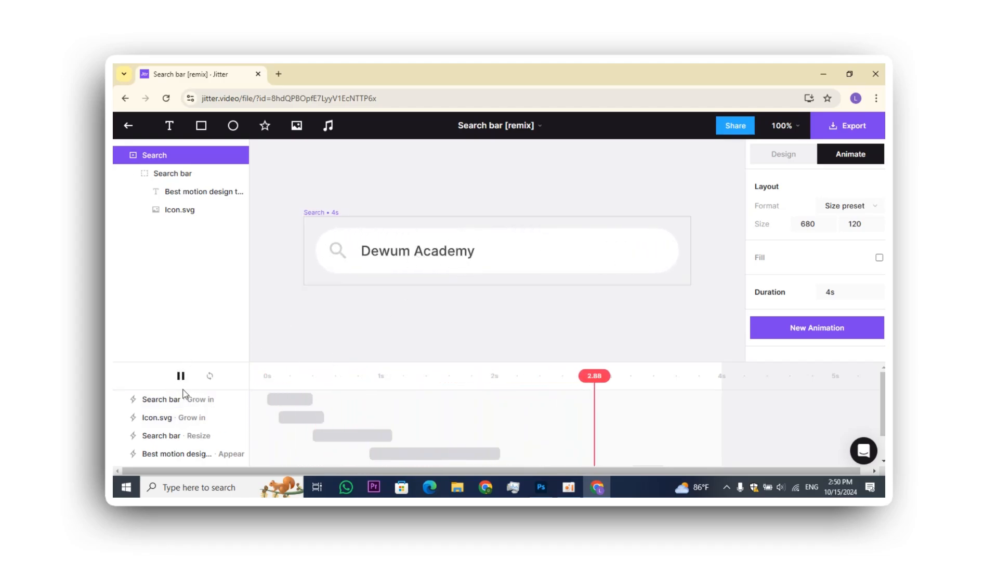
left_click(464, 377)
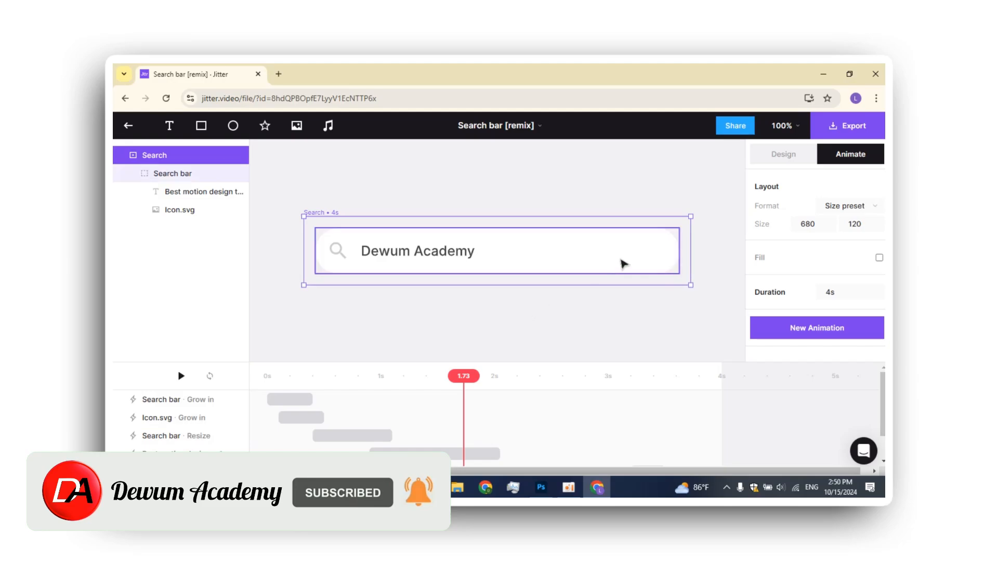
- Shorten the search bar from its right edge so that it ends just past the text "Dewum Academy"
left_click(669, 258)
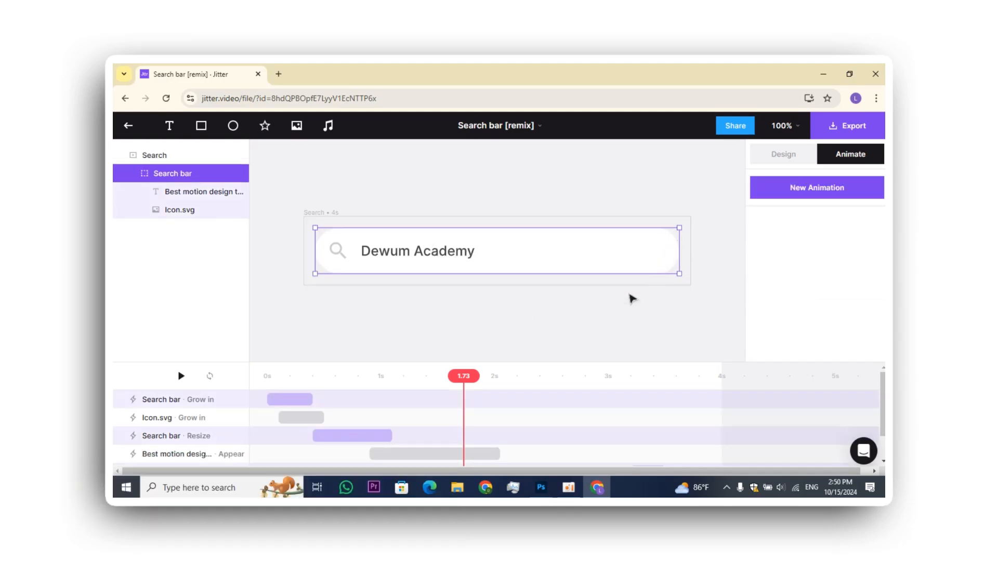
key("Escape")
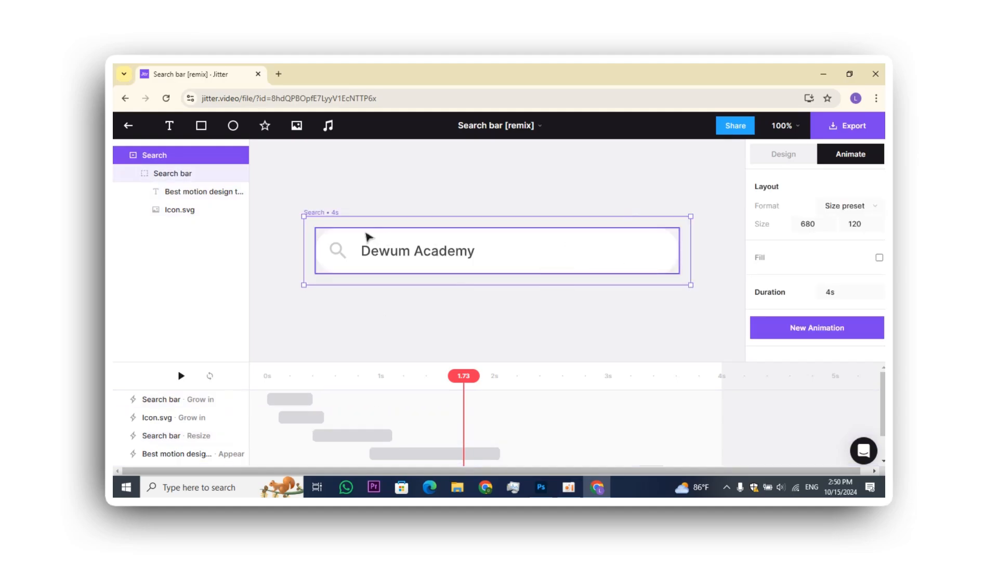
left_click(585, 252)
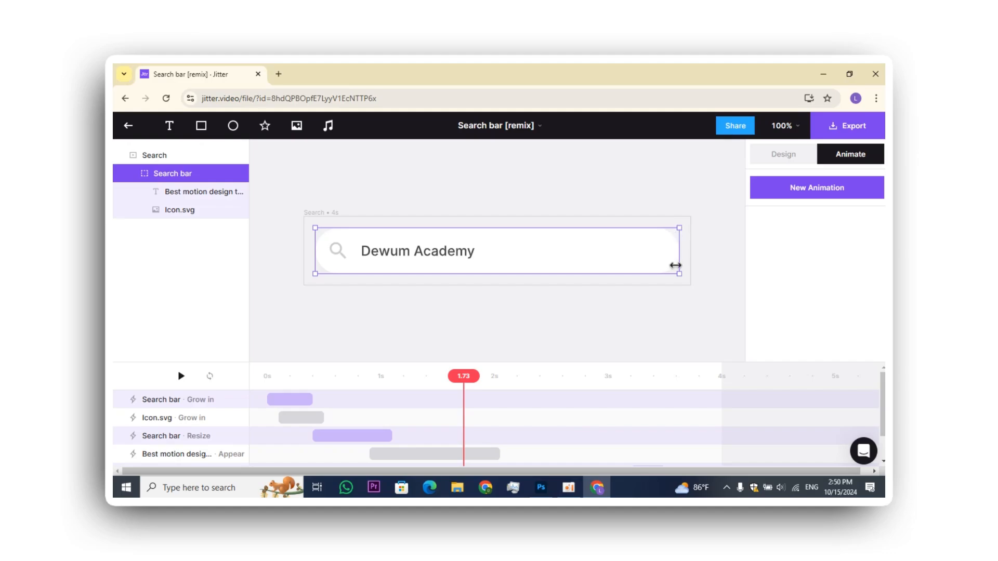
left_click_drag(679, 252, 498, 249)
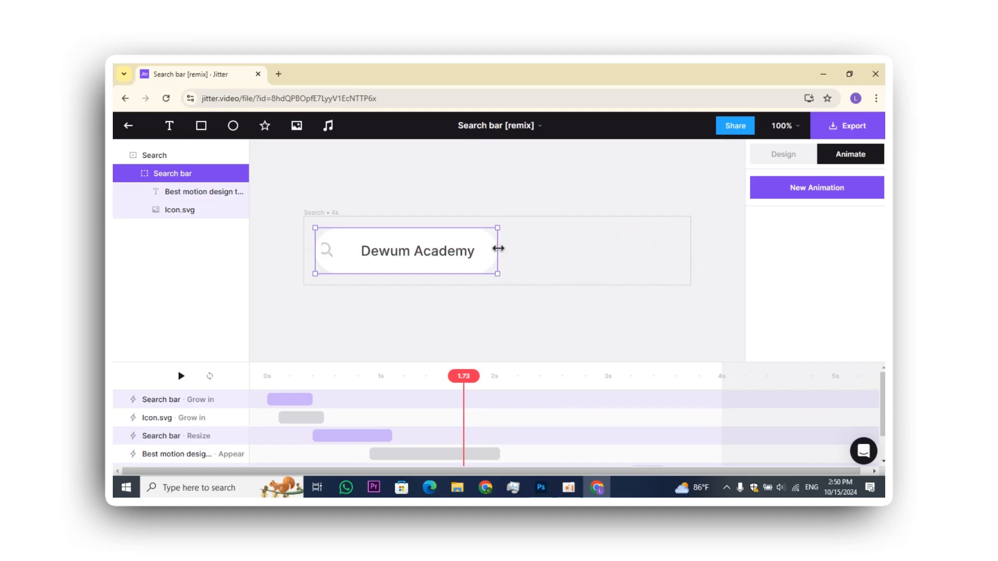
left_click(460, 308)
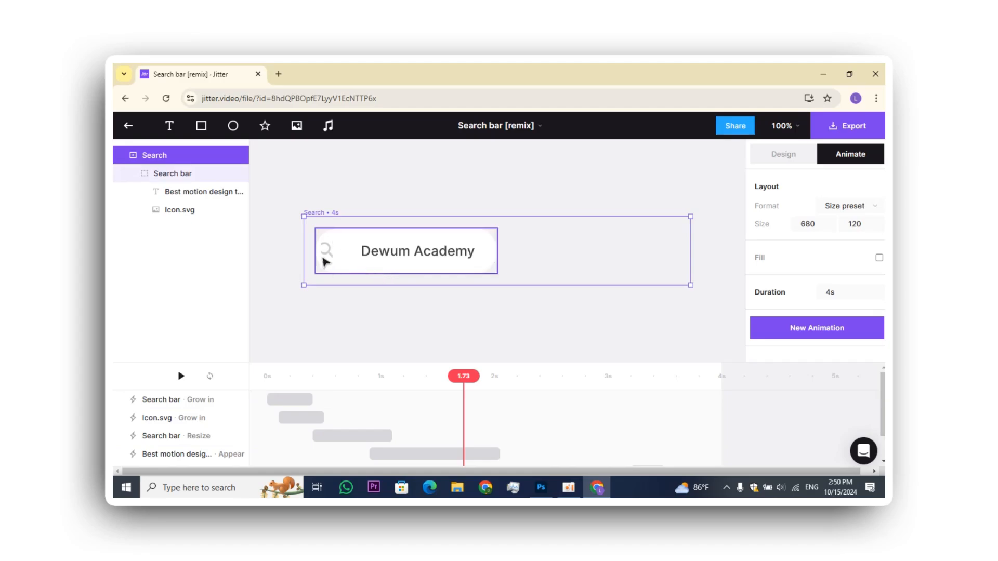
- Widen the squashed magnifier icon inside the search bar at the end of its Grow in animation
left_click(290, 401)
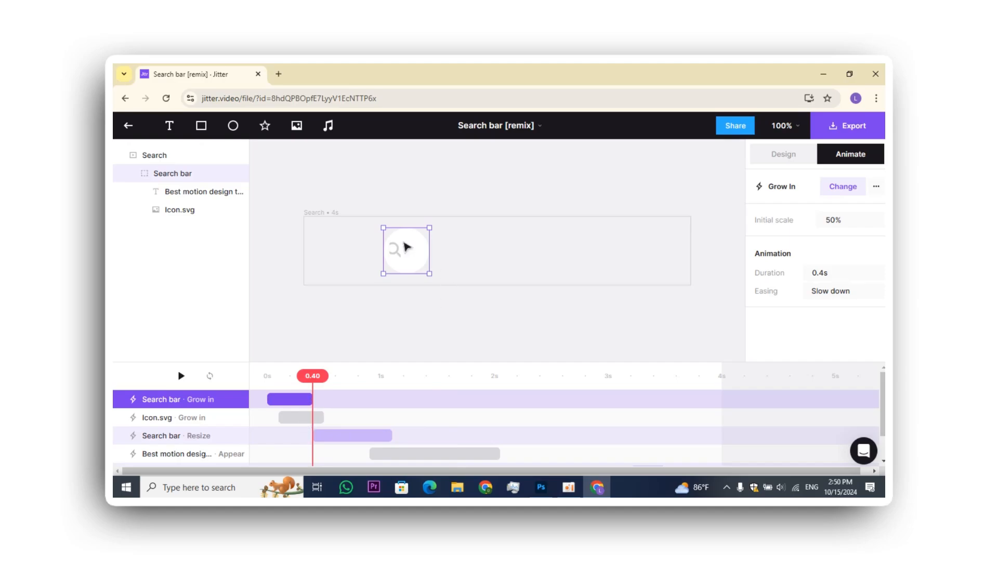
left_click(314, 419)
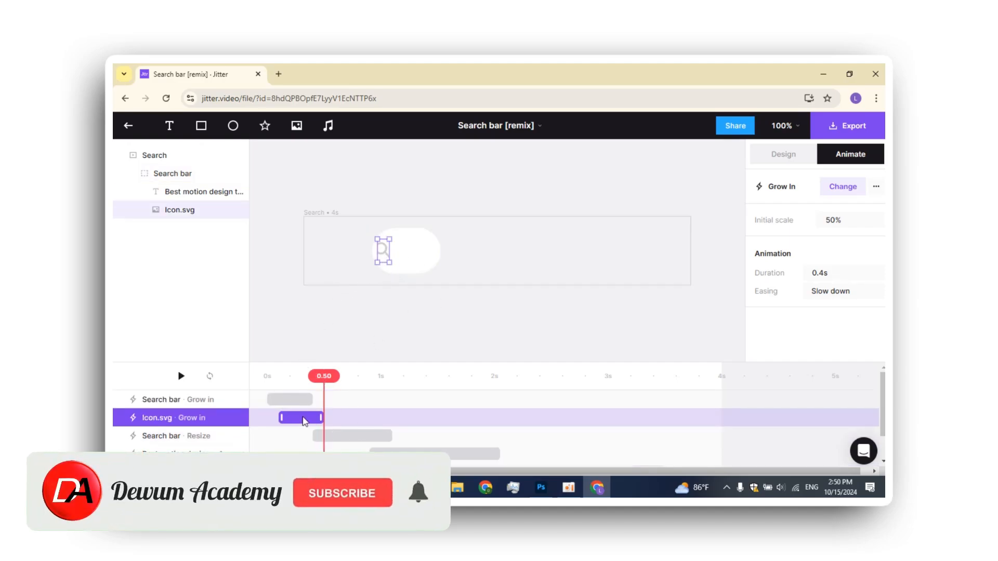
left_click_drag(391, 263, 407, 268)
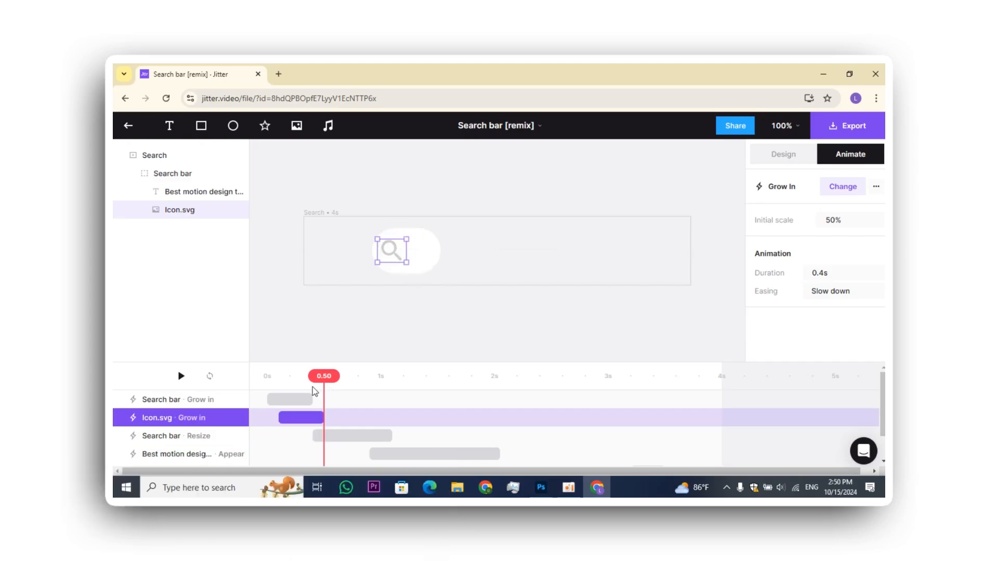
- Preview the resized search bar animation from 0 seconds and pause it at 2.75 seconds
left_click_drag(326, 374, 210, 394)
left_click(284, 413)
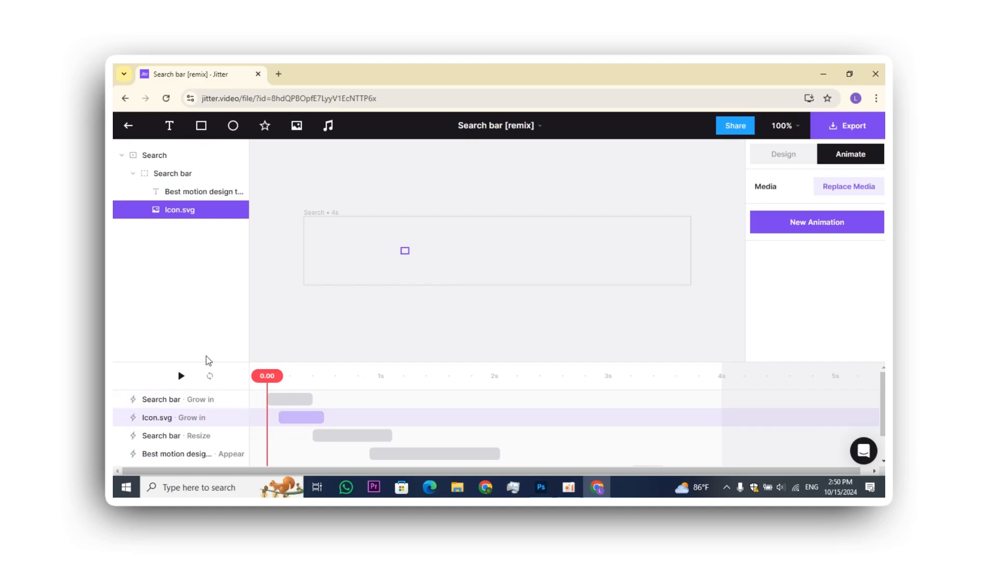
left_click(181, 376)
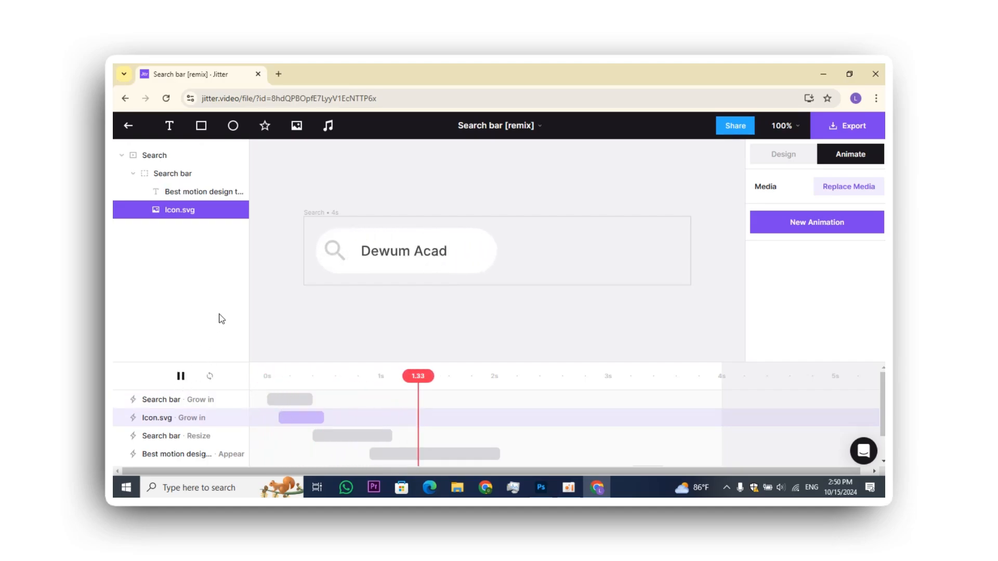
left_click(181, 377)
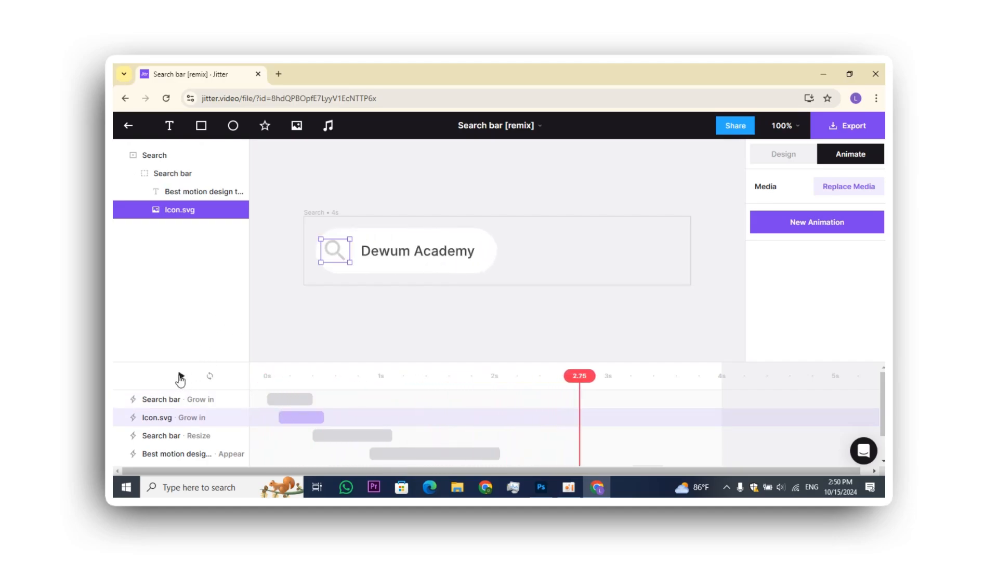
- Export the Search artboard as a 720p video at 4080×720 px
left_click(421, 313)
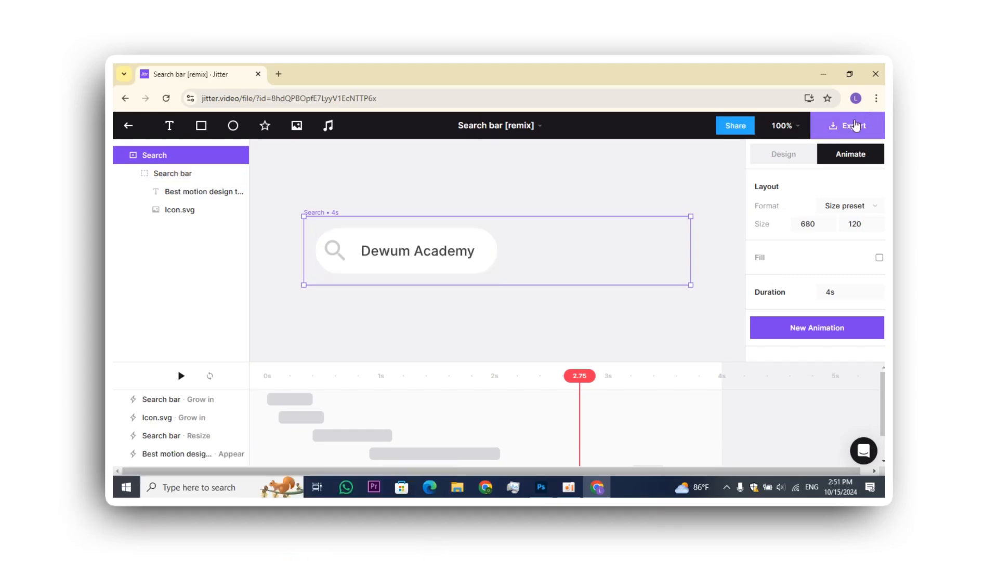
left_click(838, 131)
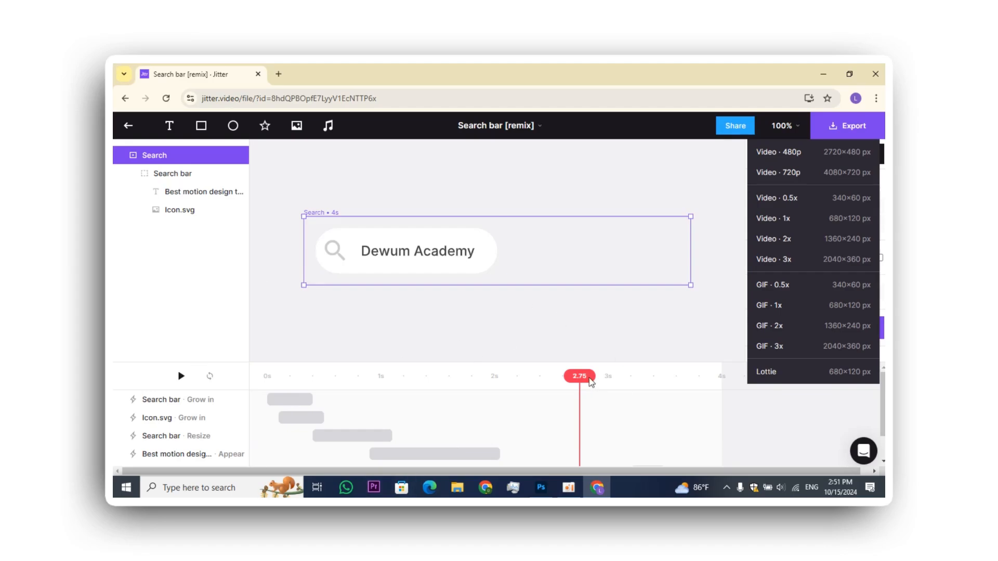
left_click(804, 178)
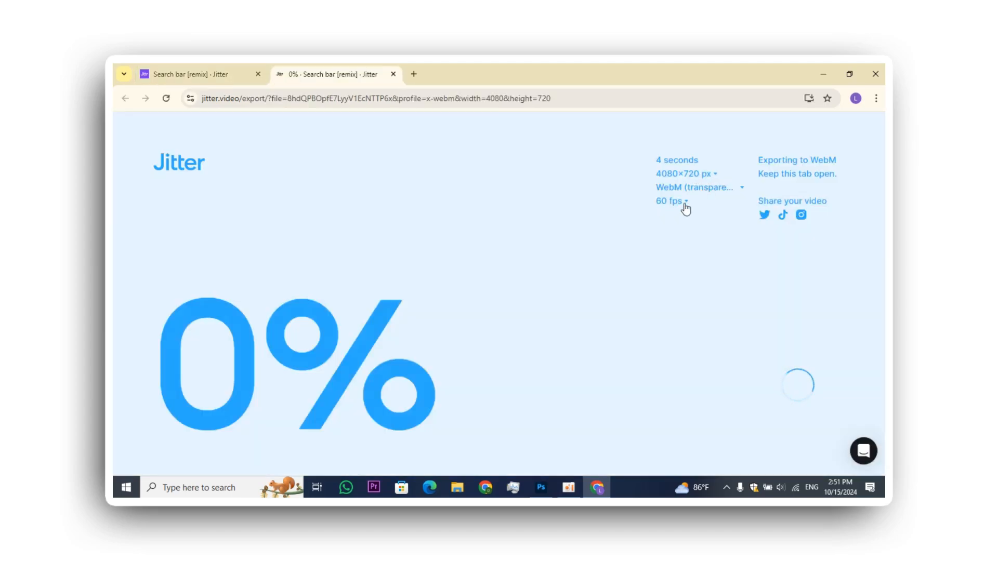
- Examine the frame-rate options of the WebM export
left_click(684, 205)
left_click(682, 206)
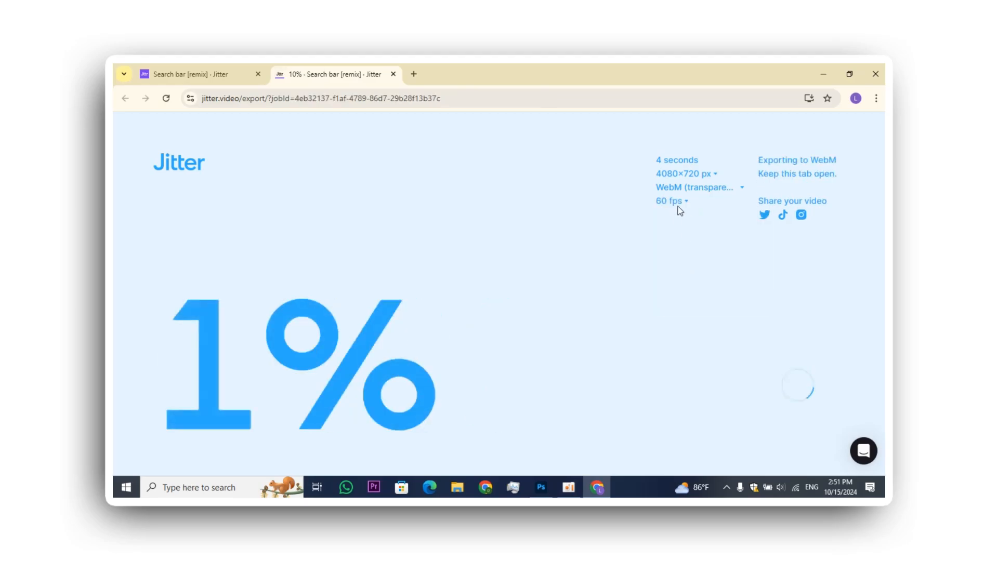
left_click(684, 205)
left_click(621, 248)
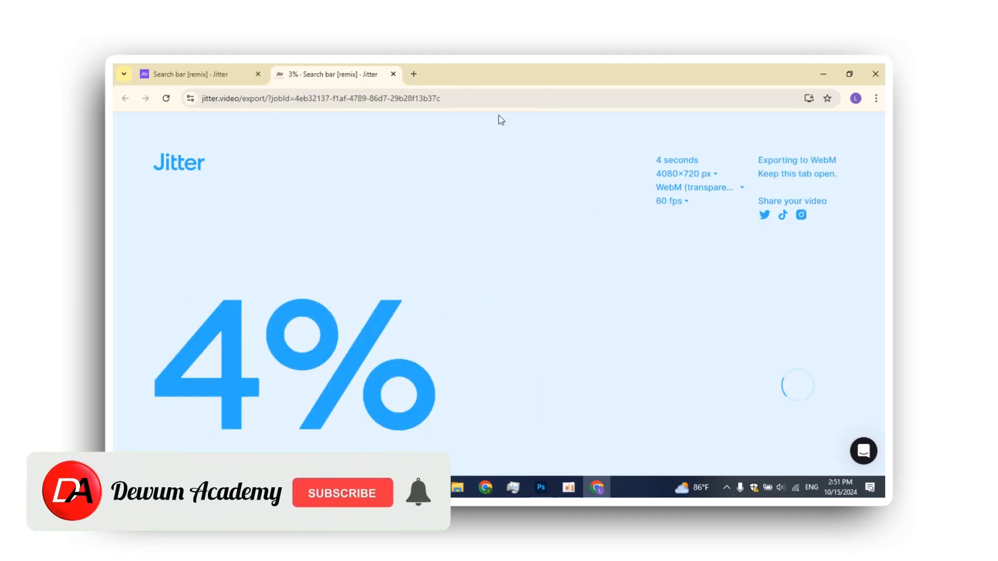